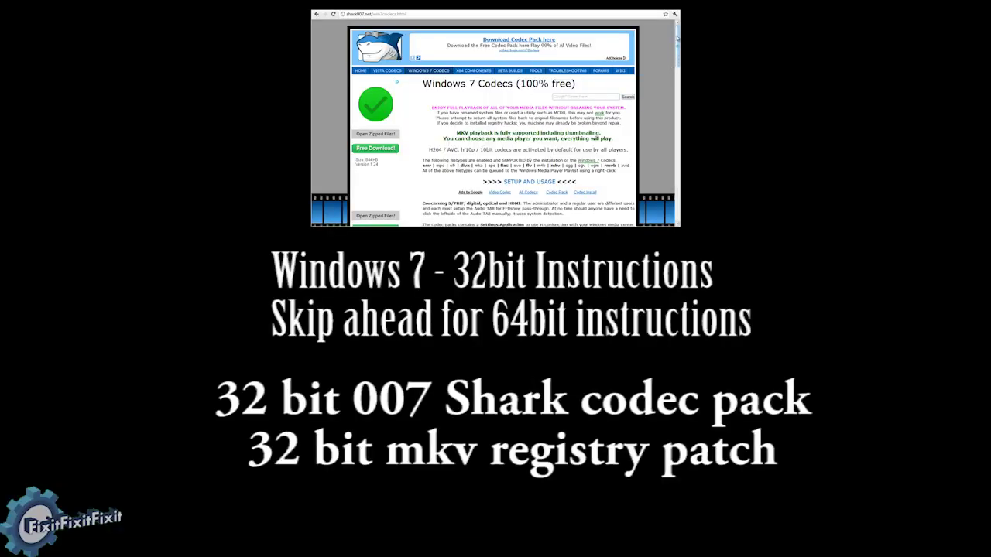
Step: Download the Win7codecs installer via the MajorGeeks mirror and keep it despite Chrome's warning
drag(677, 47, 675, 193)
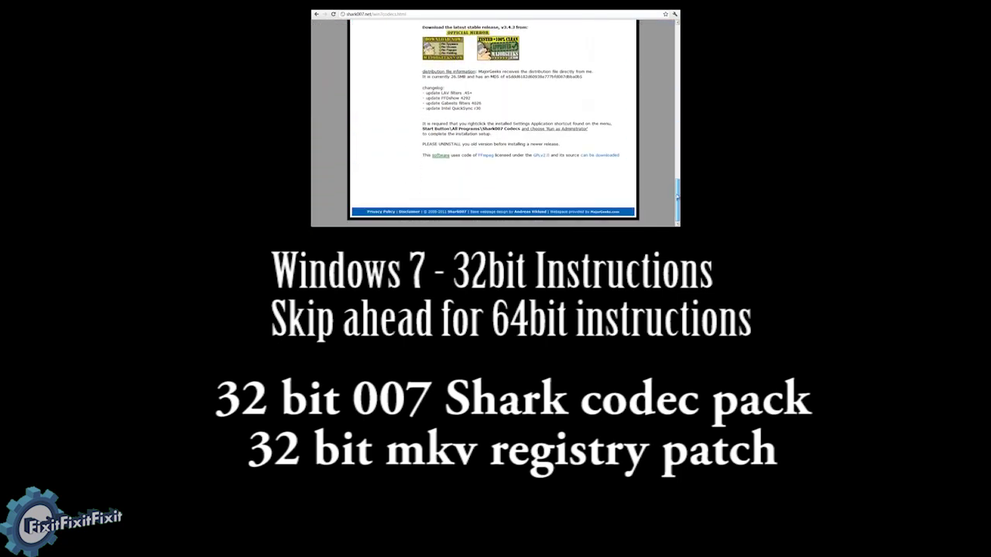
click(456, 52)
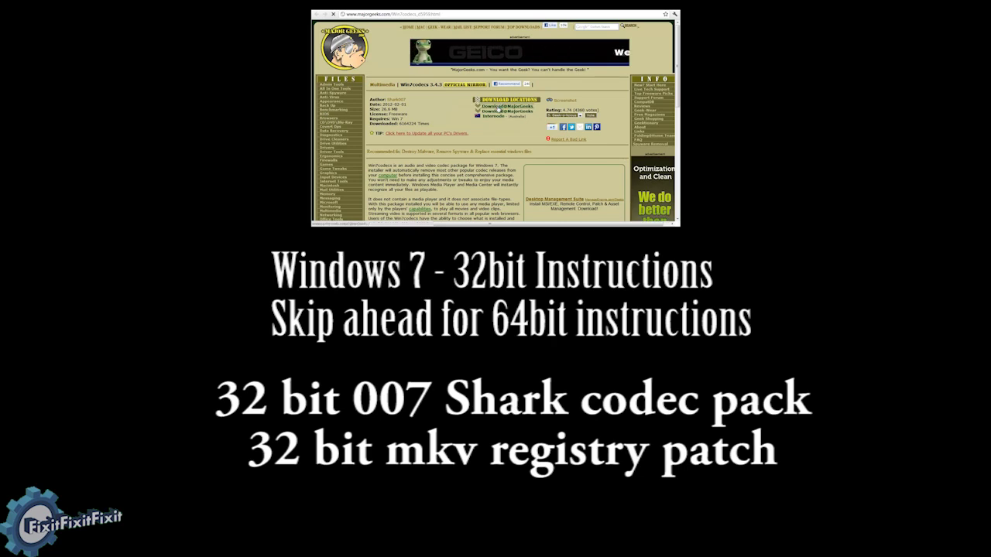
click(499, 111)
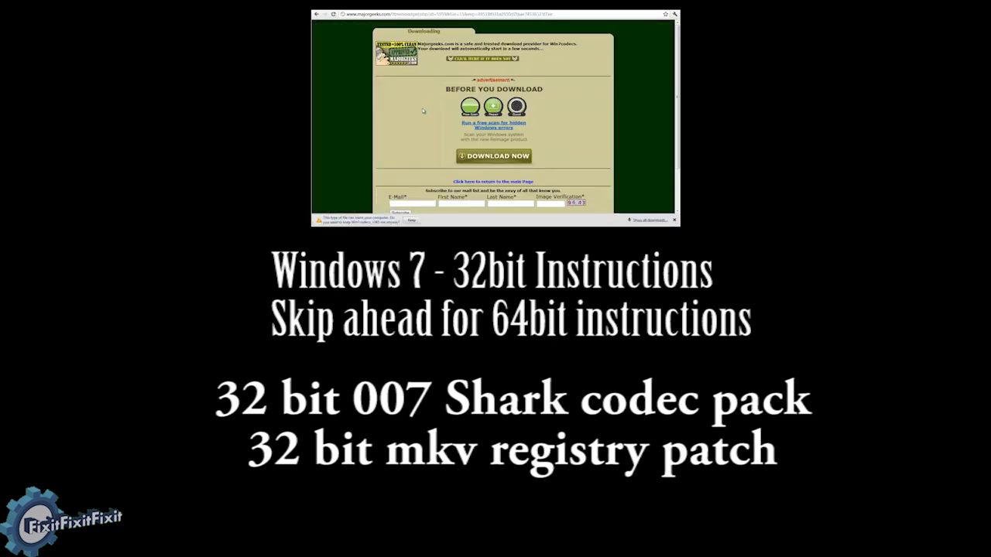
click(410, 221)
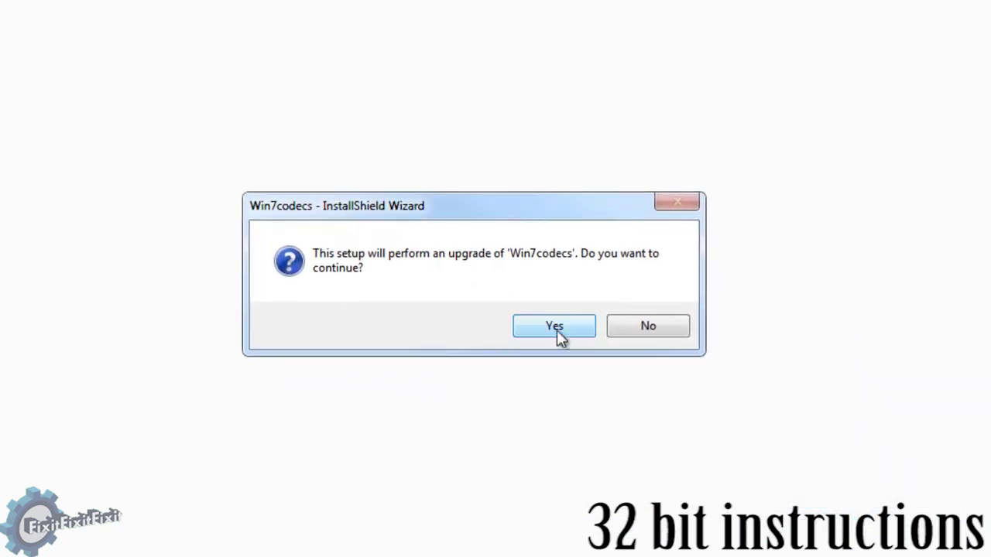
Step: Accept the upgrade of the existing Win7codecs, complete the resumed installation and finish the wizard
click(558, 331)
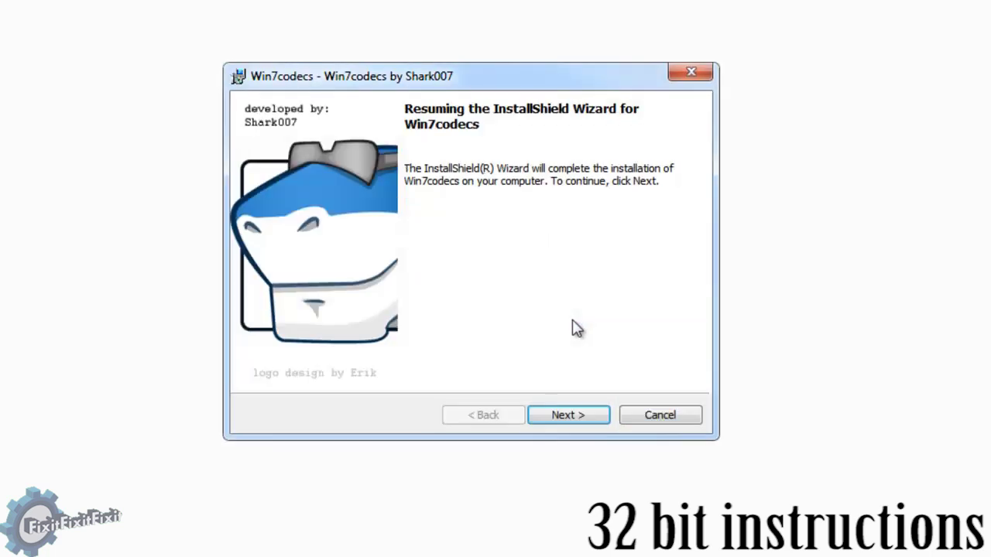
click(585, 426)
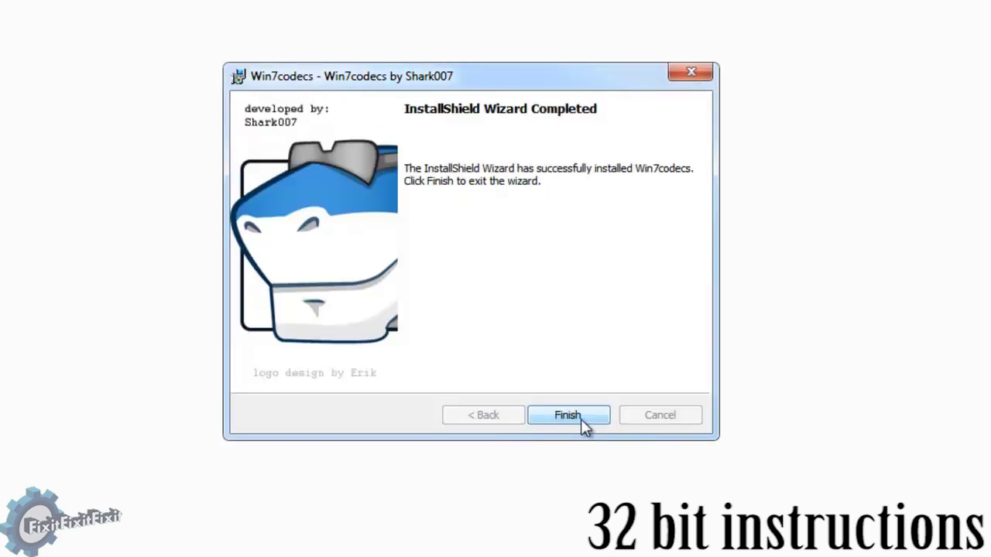
click(581, 422)
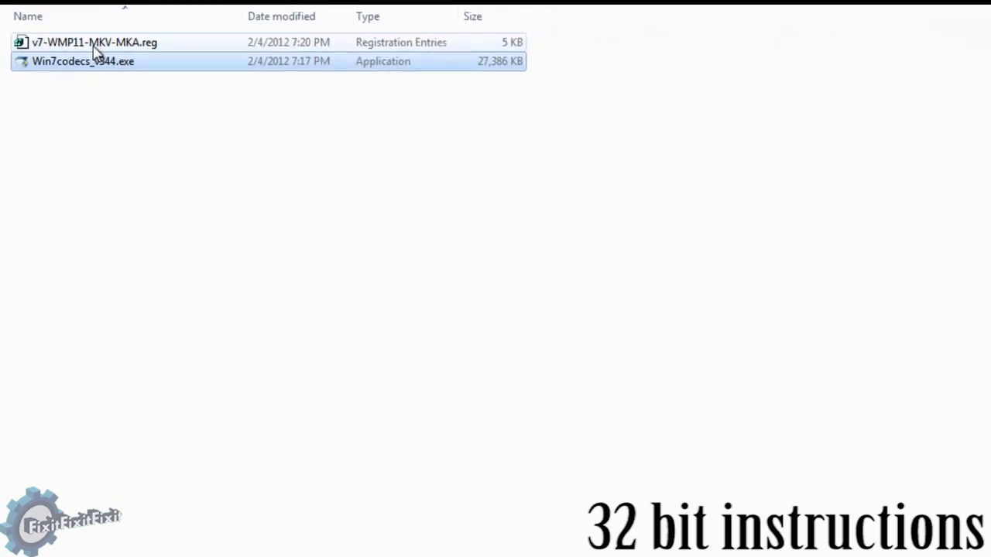
Step: Run the v7-WMP11-MKV-MKA.reg patch past the security warning and confirm adding it to the registry
click(80, 32)
double_click(80, 33)
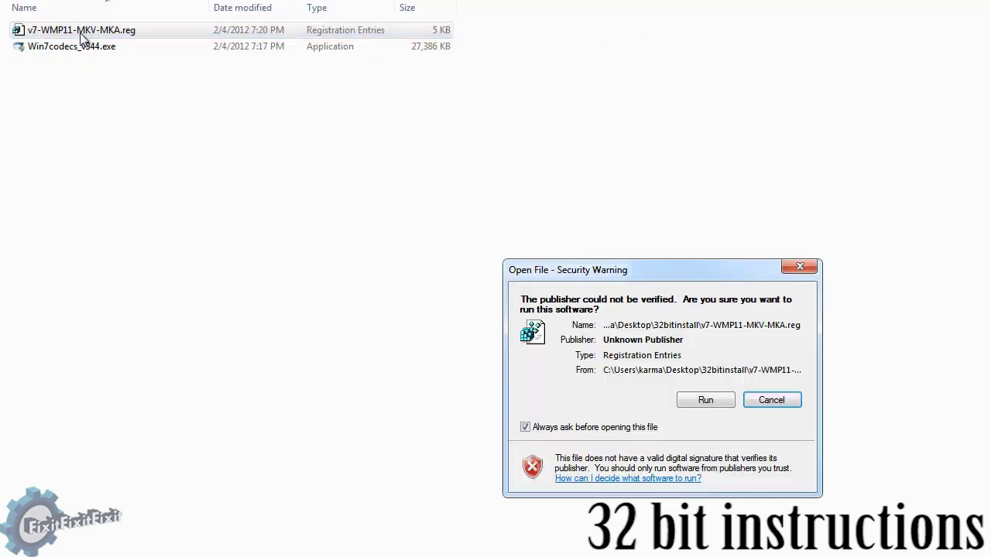
click(707, 407)
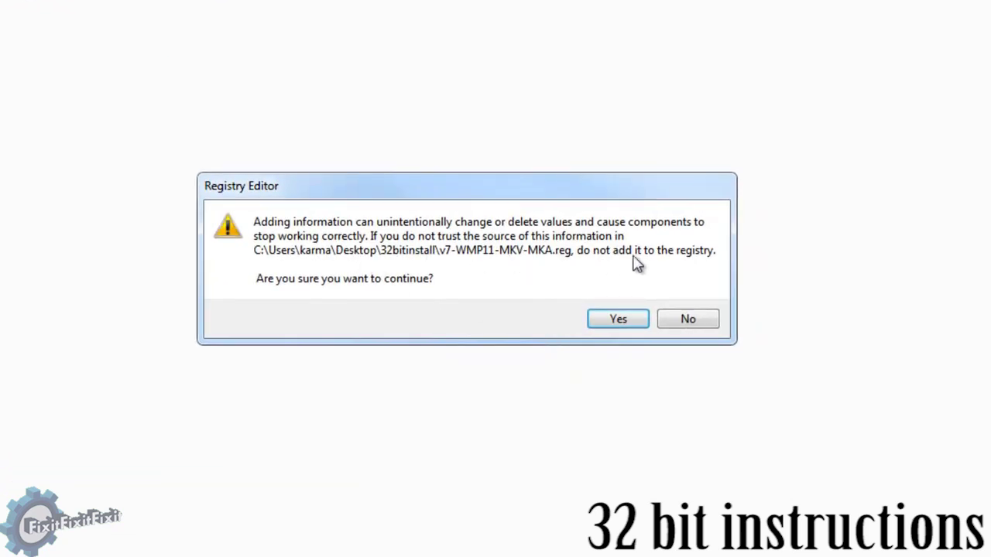
click(618, 324)
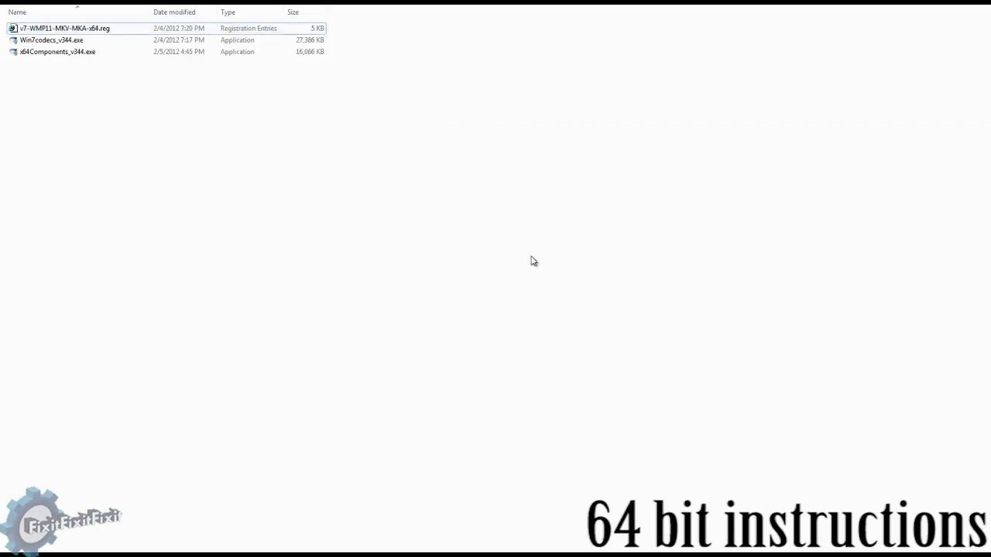
Step: Launch Win7codecs_v344.exe and run its repair installation through to Finish
click(108, 59)
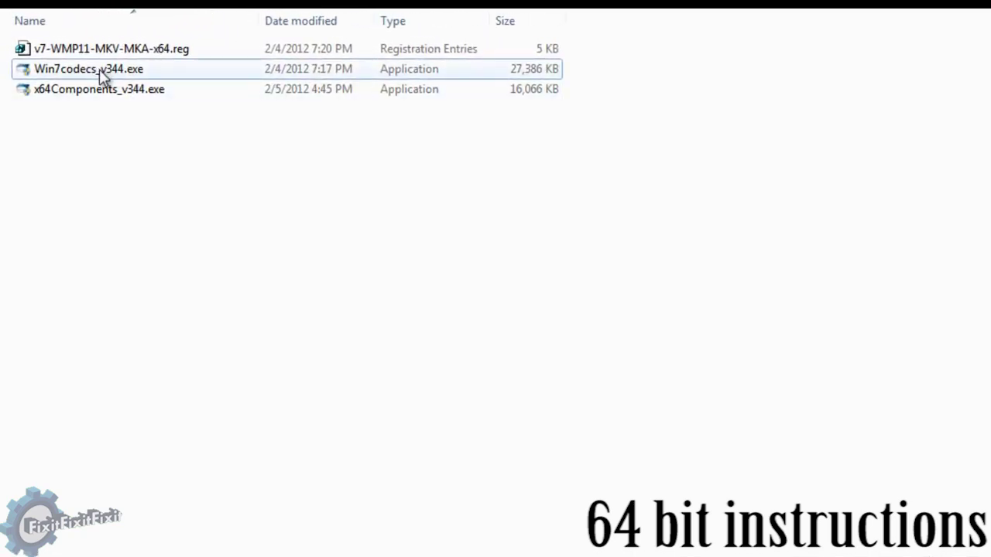
double_click(138, 70)
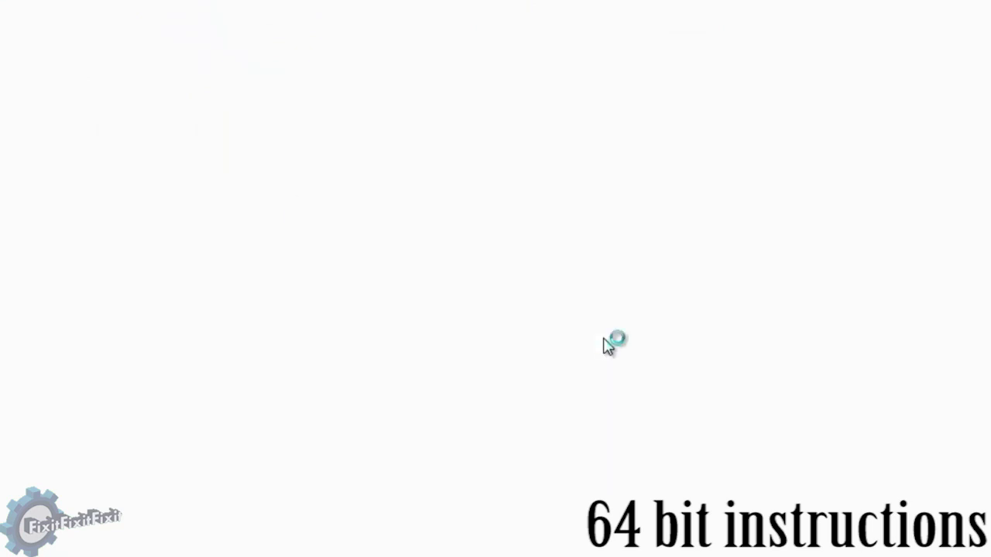
click(595, 436)
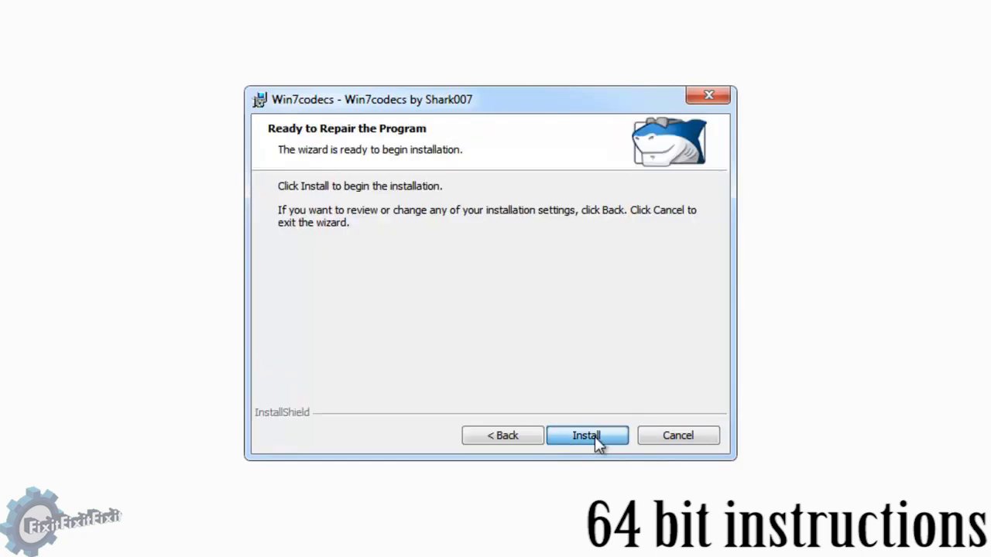
click(594, 437)
click(582, 442)
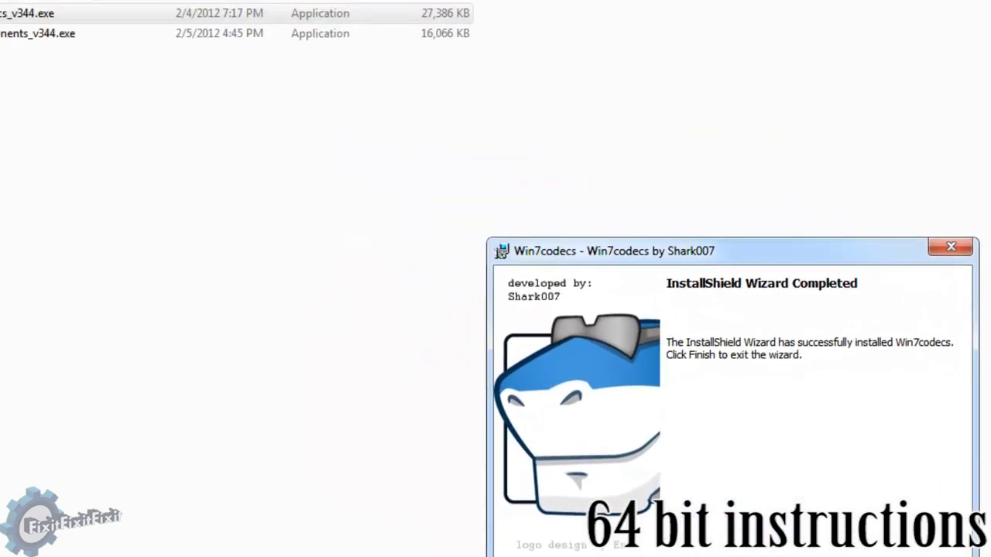
click(140, 180)
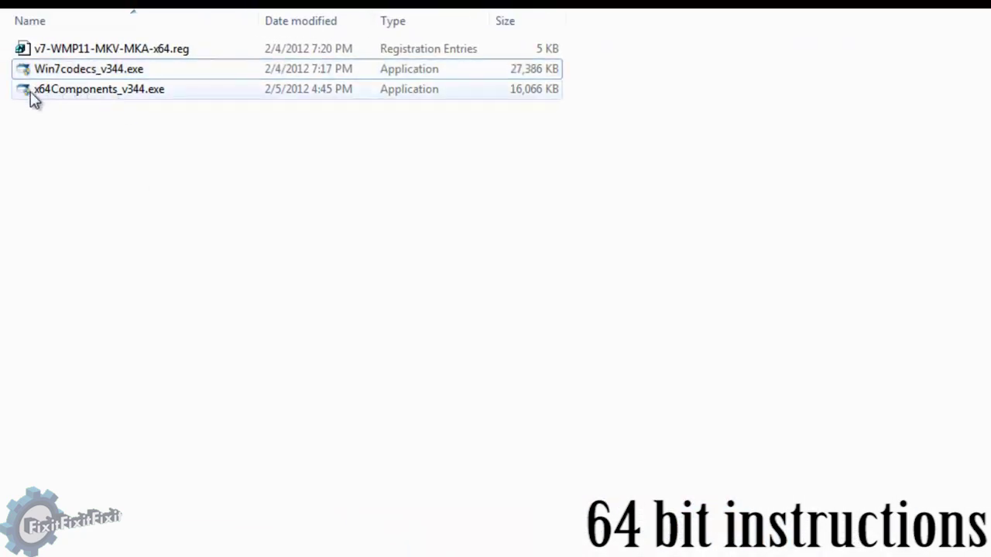
Step: Install x64Components_v344.exe into C:\Program Files\Shark007, accepting the license agreement
double_click(135, 93)
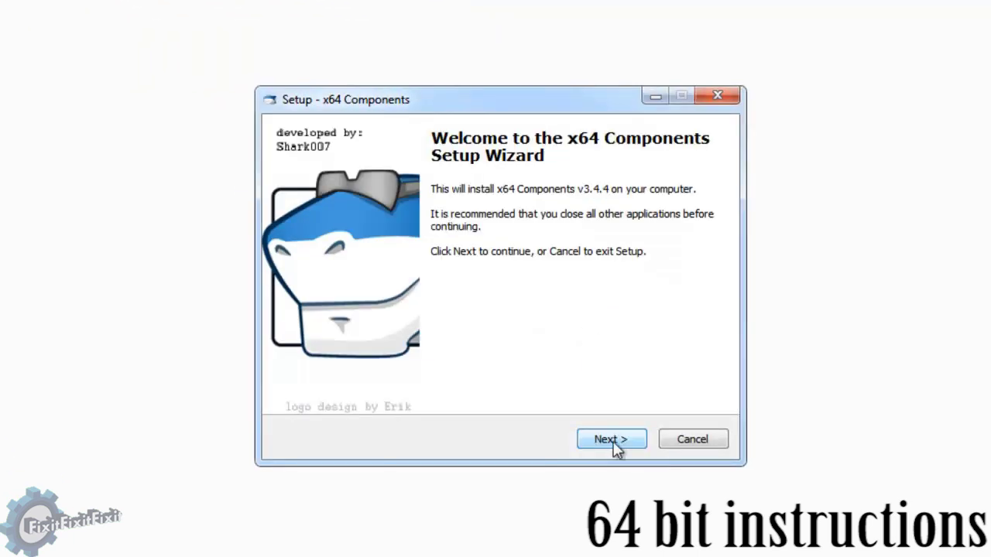
click(615, 440)
click(403, 383)
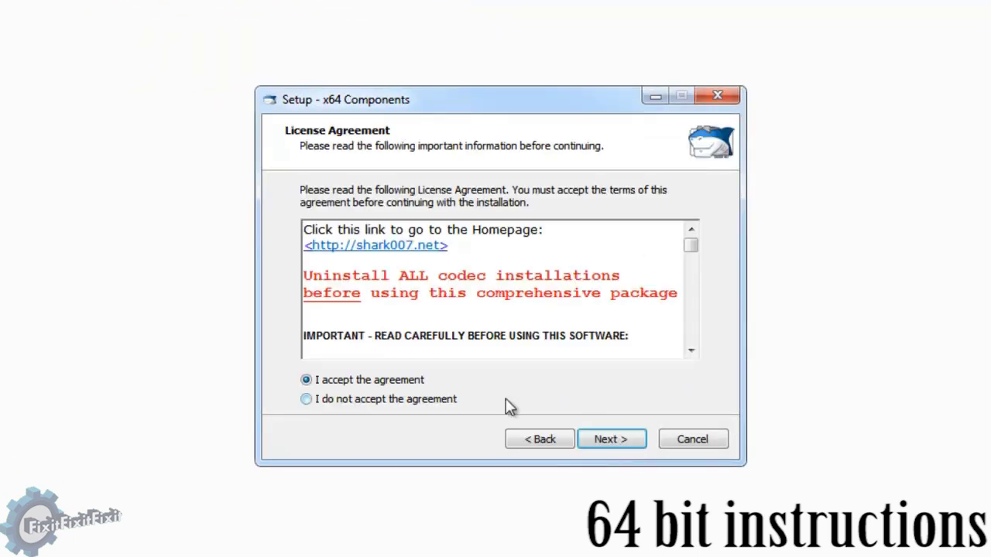
click(621, 445)
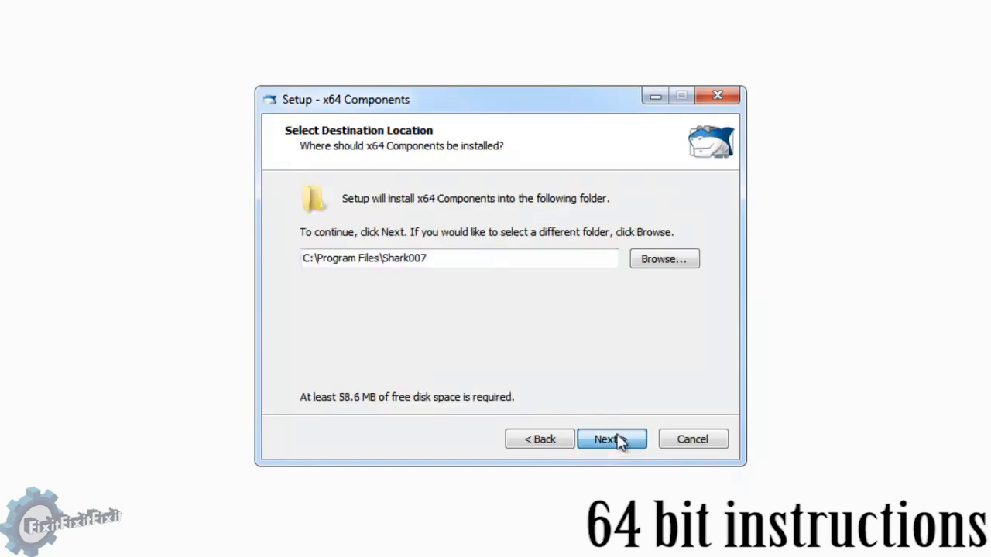
click(620, 439)
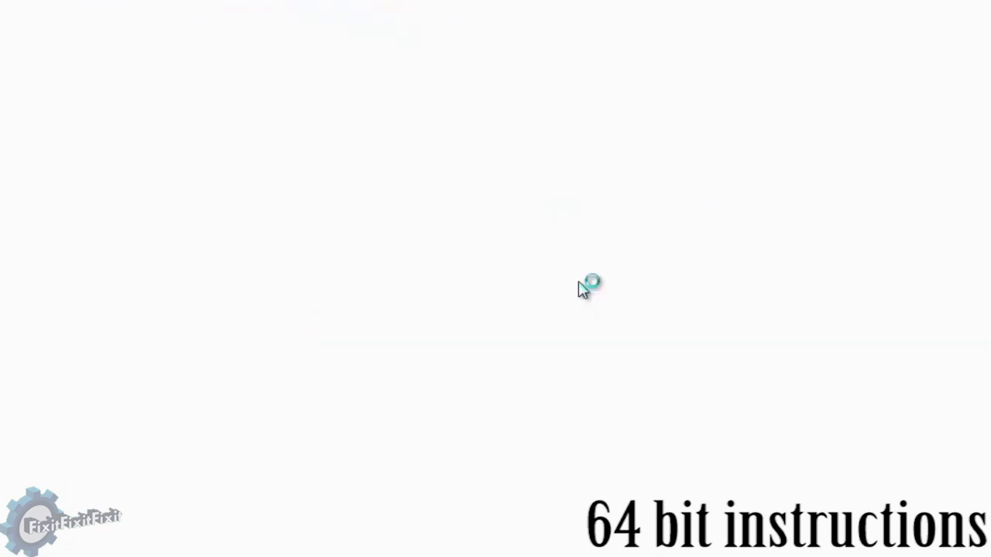
Step: Confirm adding v7-WMP11-MKV-MKA-x64.reg to the registry and dismiss the success message
click(655, 300)
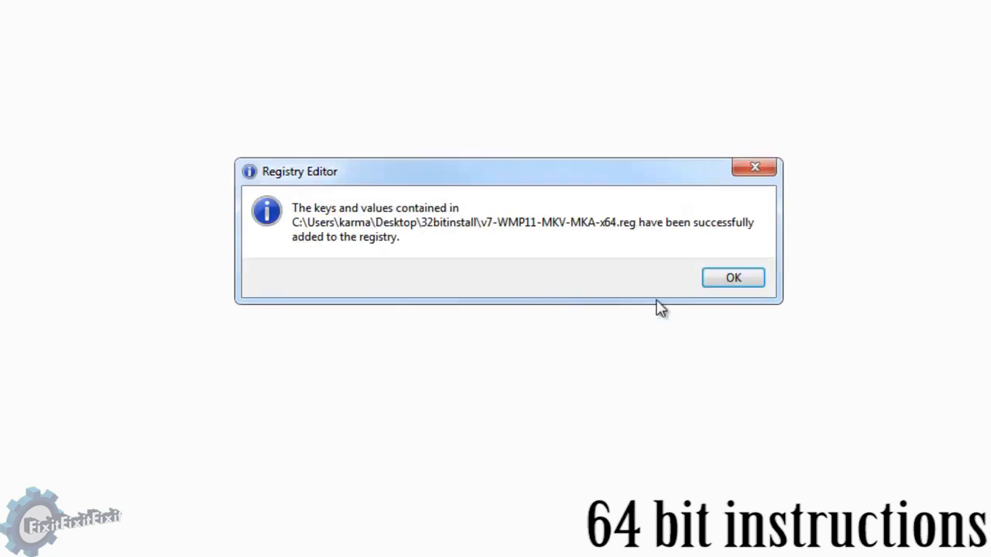
click(733, 284)
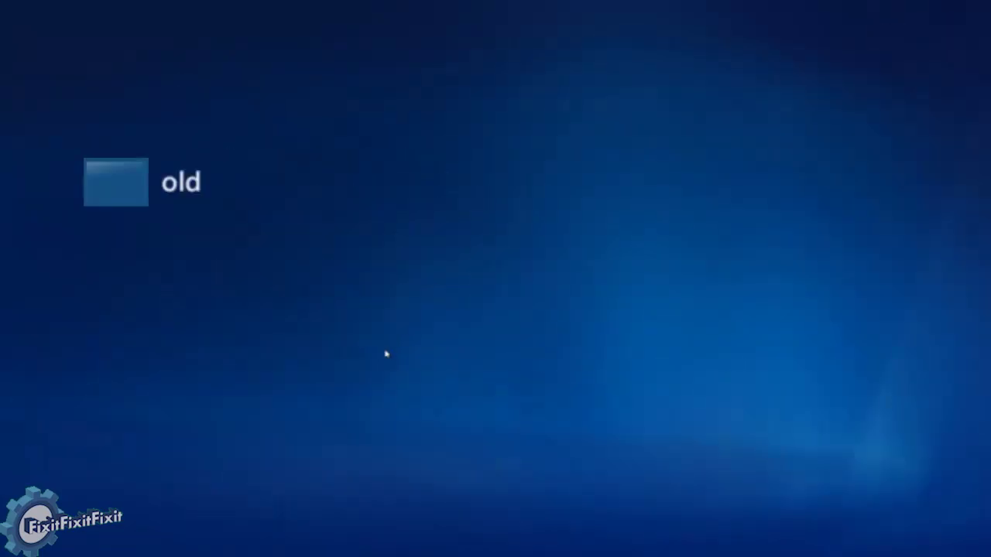
Step: Select the Naruto MKV episode in the Videos gallery and start playing it
key(Right)
key(Right)
key(Right)
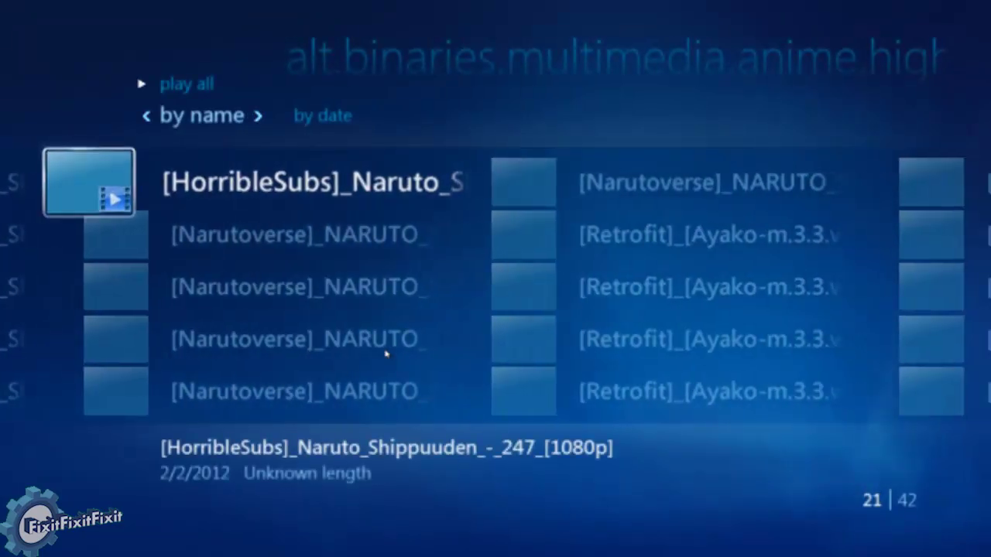
key(Left)
key(Down)
key(Right)
key(Down)
key(Up)
key(Up)
key(Return)
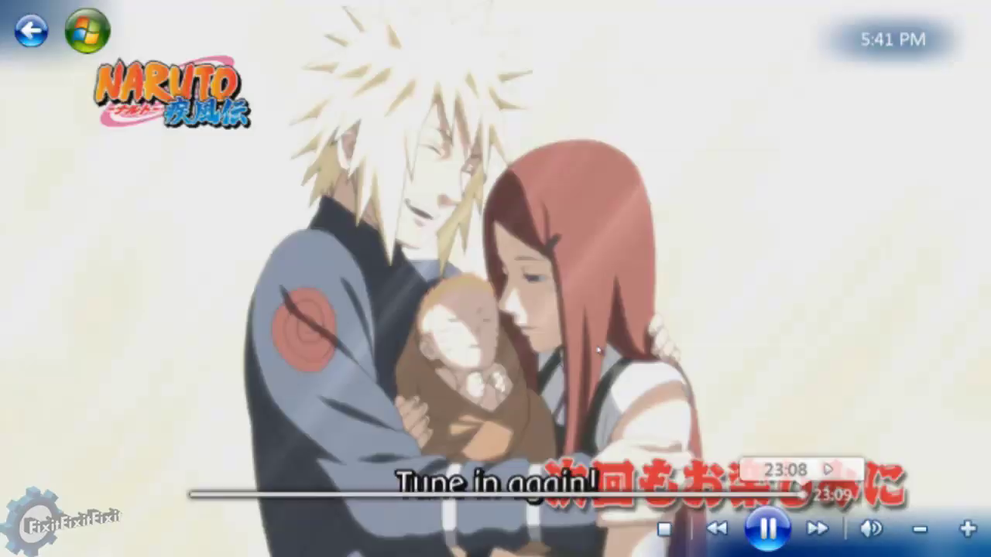
Step: Skip ahead in the episode, stop playback and go back to the video gallery
key(BackSpace)
key(BackSpace)
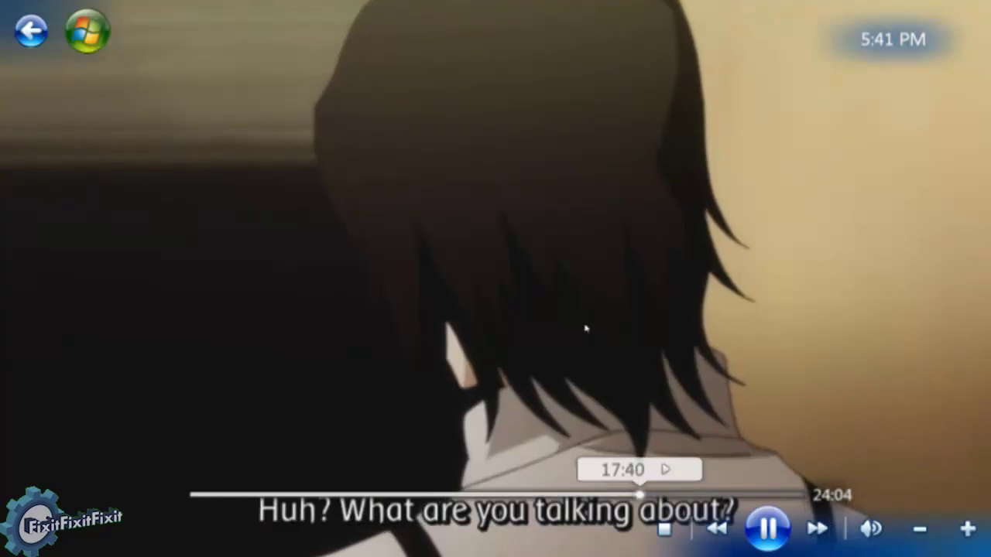
key(ctrl+shift+s)
key(BackSpace)
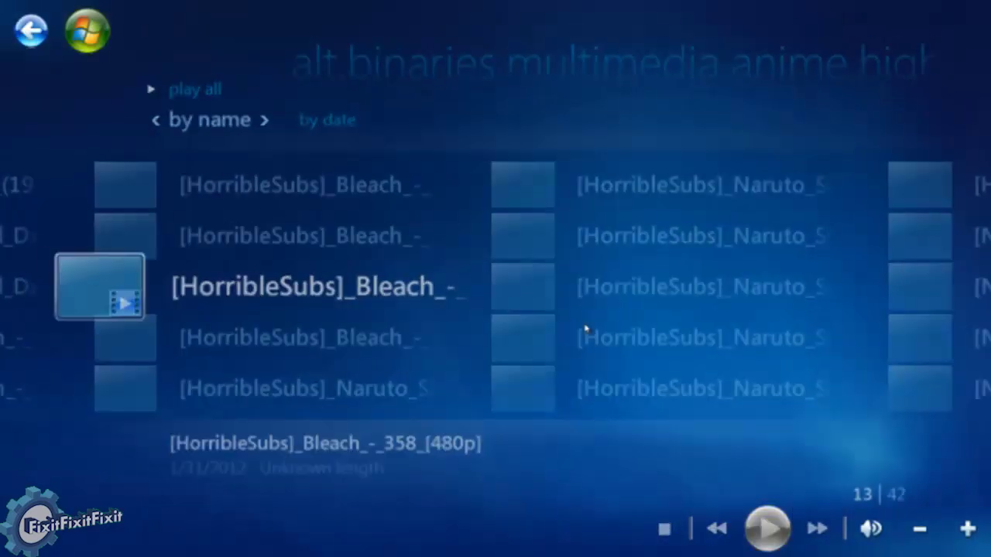